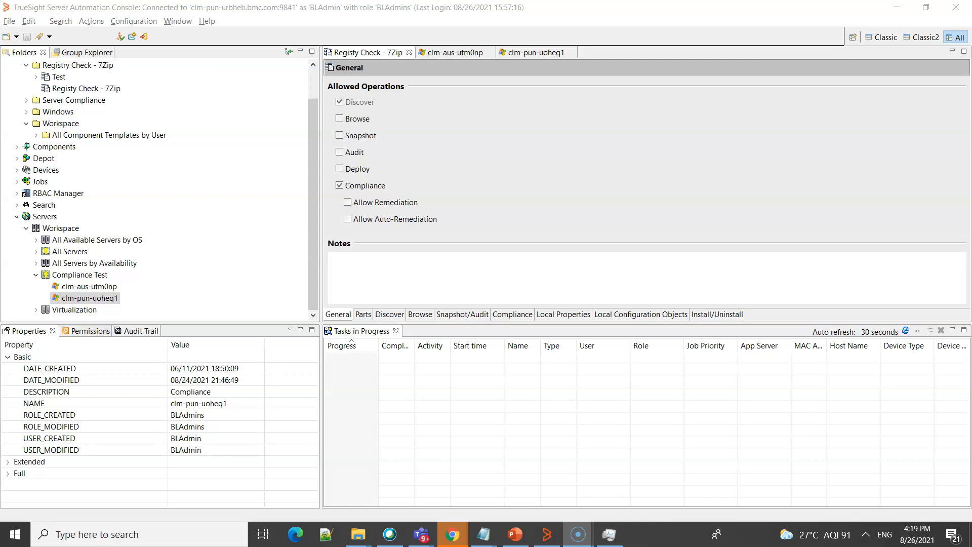
- Add the registry value HKEY_LOCAL_MACHINE\SOFTWARE\7-Zip\Path from server clm-aus-utm0np as a part of the component template
click(363, 314)
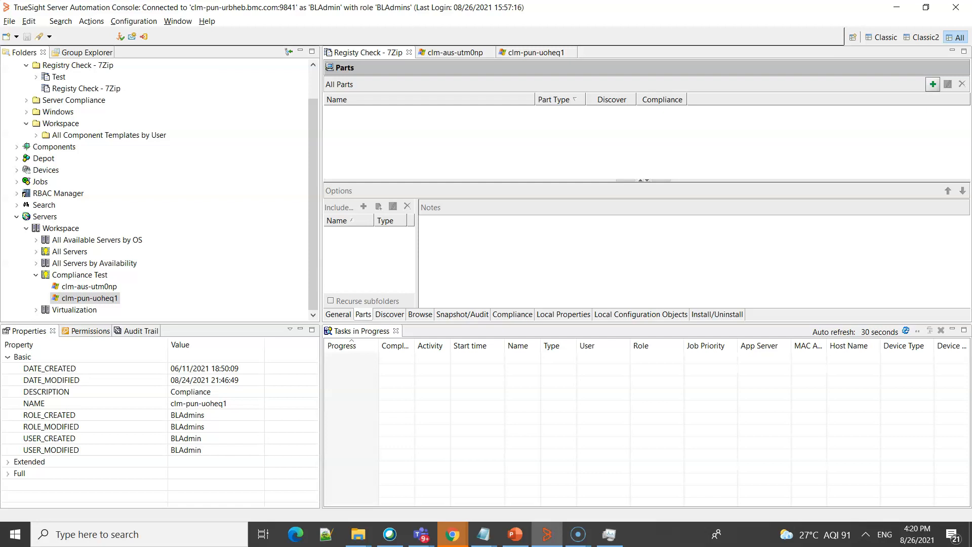
click(933, 84)
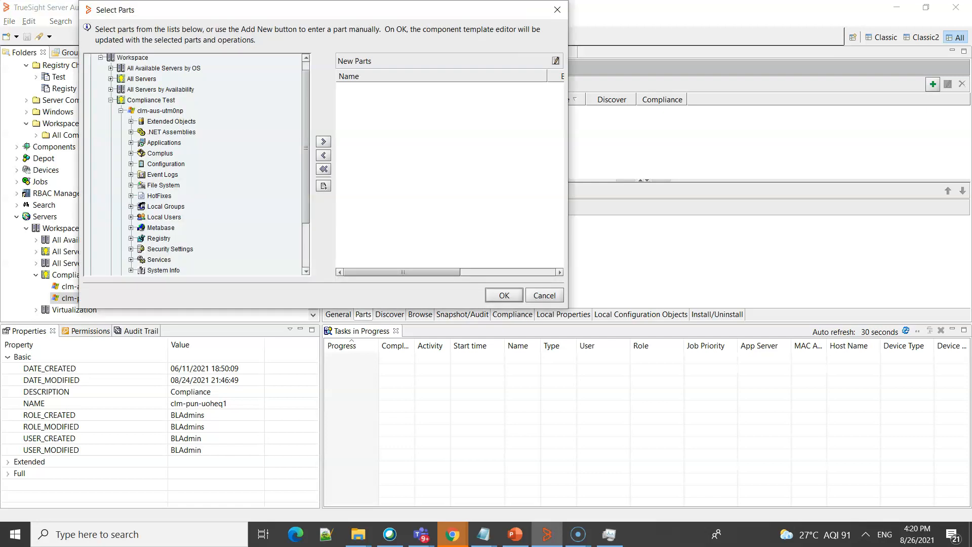
click(132, 239)
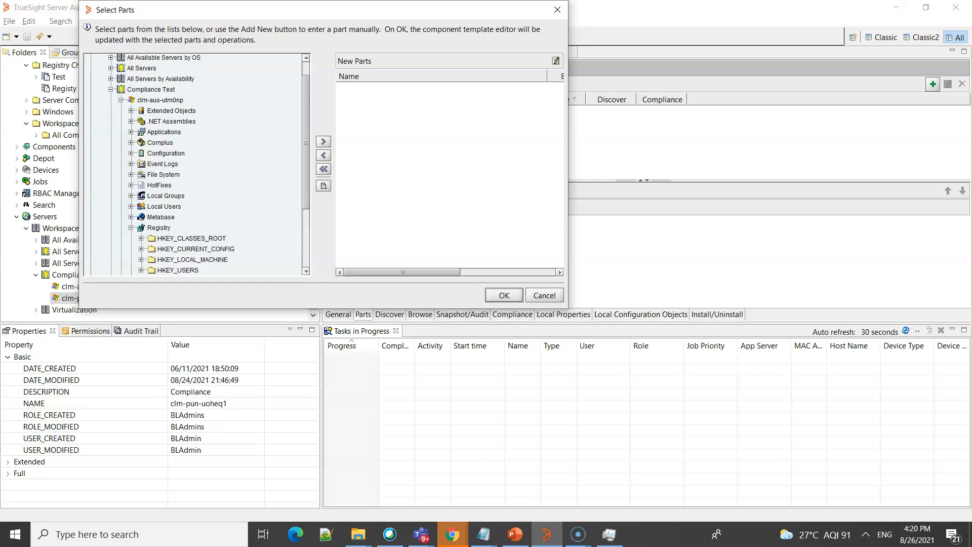
scroll(193, 164, down, 2)
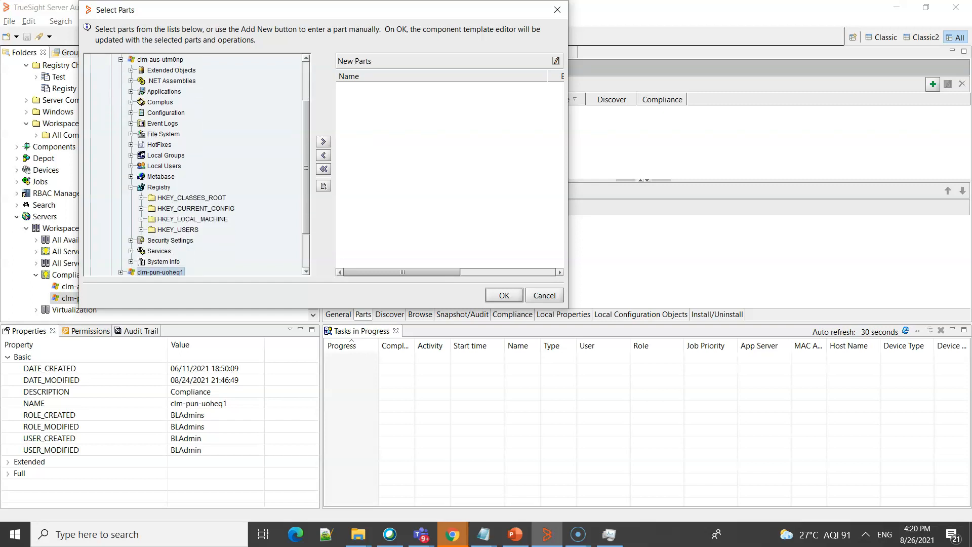
click(141, 219)
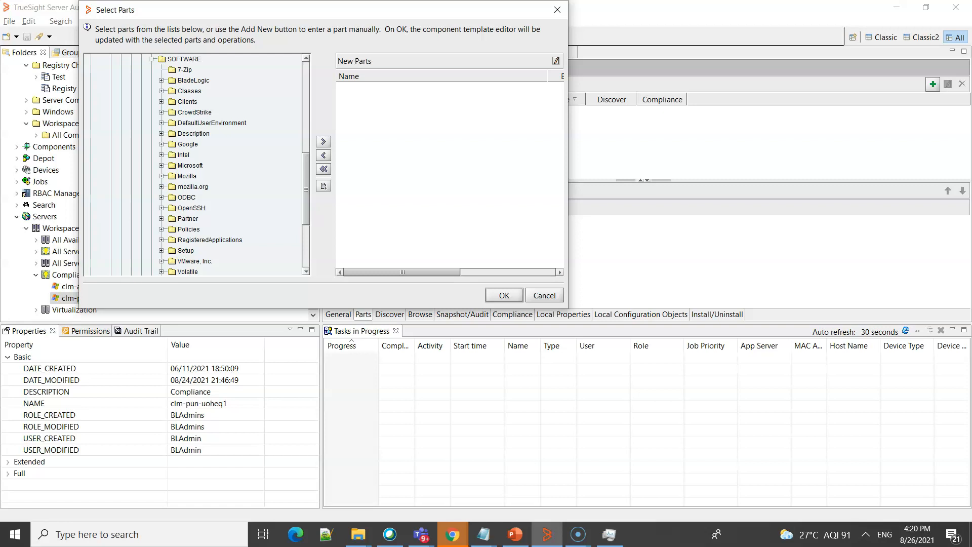
click(194, 81)
click(322, 141)
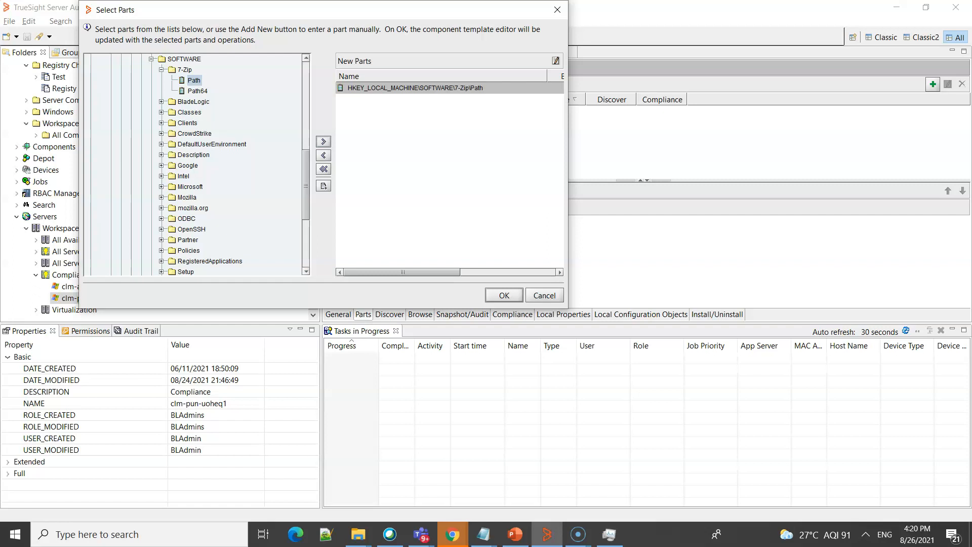
click(503, 295)
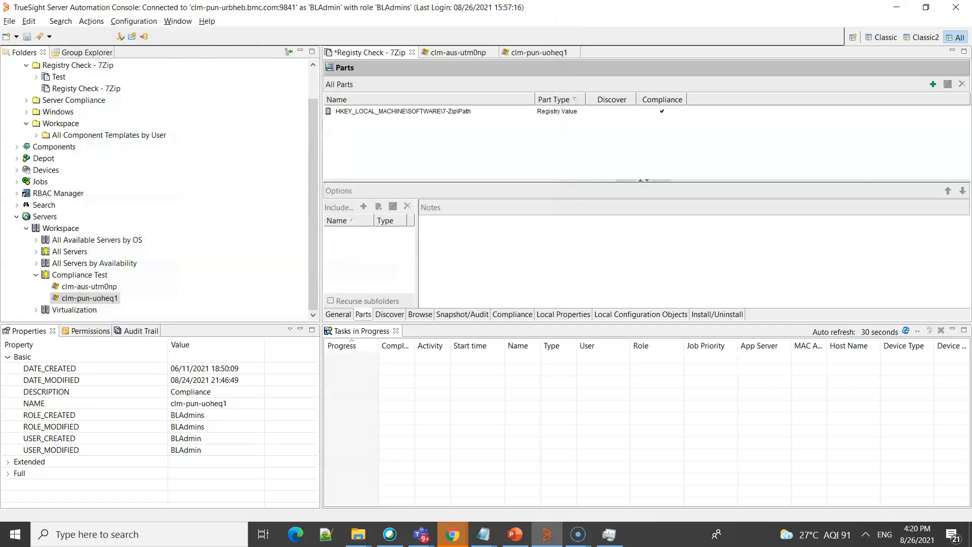
- Start a discovery rule condition for the template on the target's OS property (??TARGET.OS??)
click(390, 314)
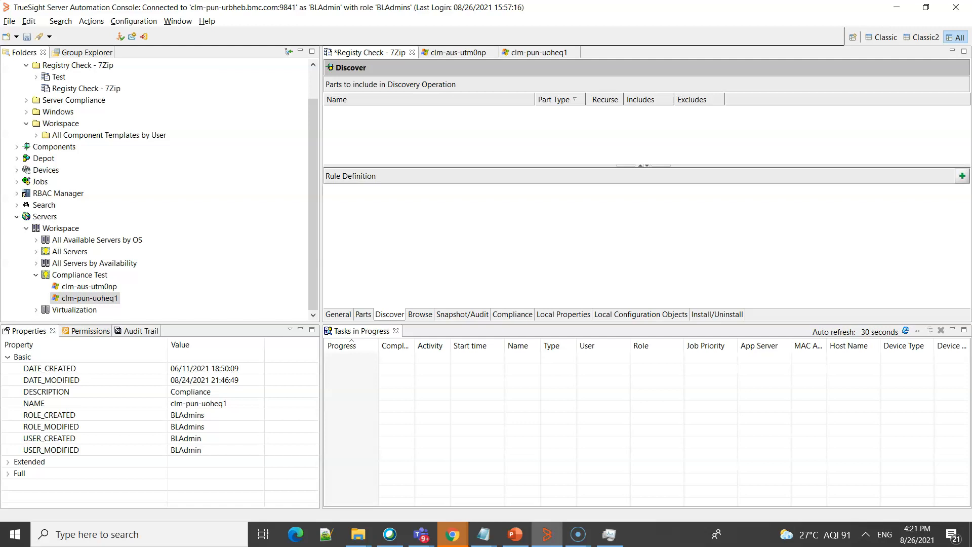
click(962, 176)
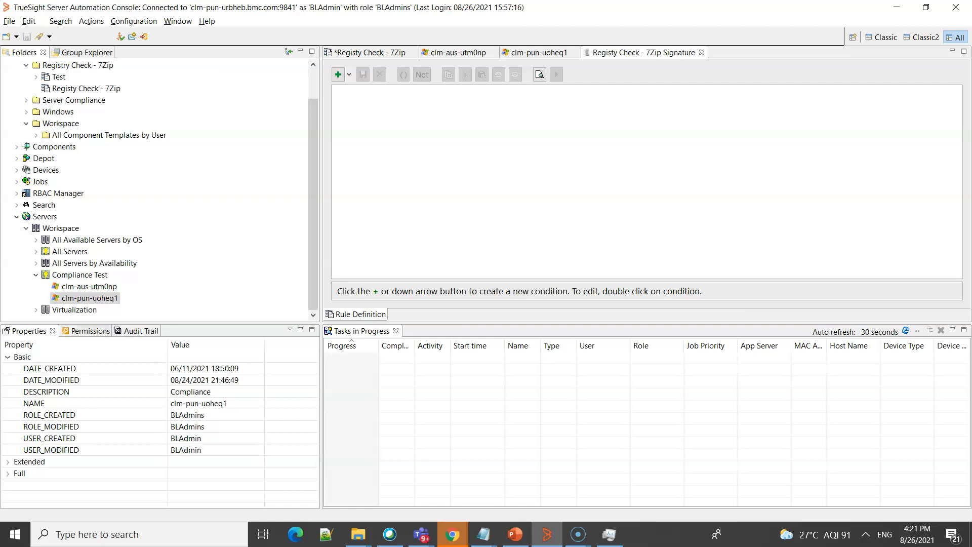
click(338, 74)
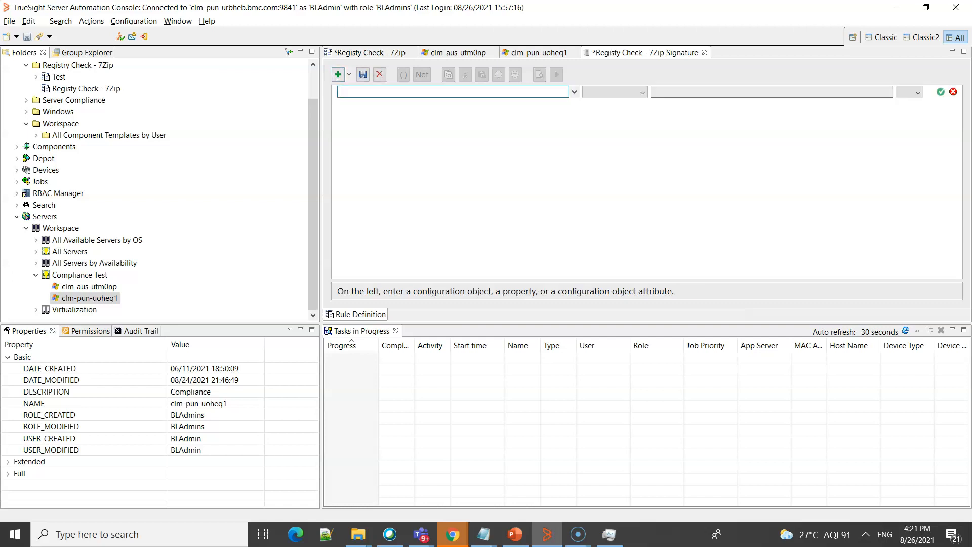
click(574, 92)
click(346, 106)
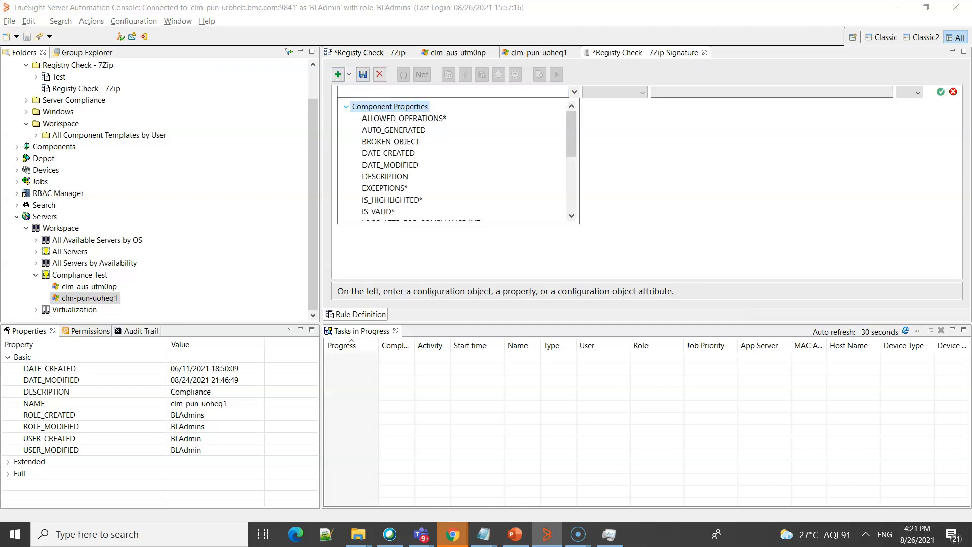
drag(571, 134, 571, 180)
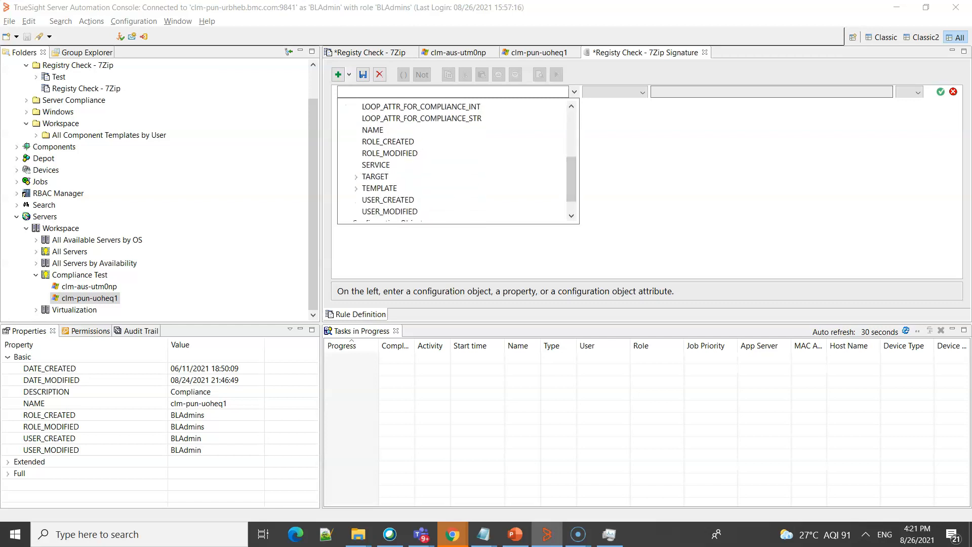
click(355, 176)
drag(571, 129, 571, 169)
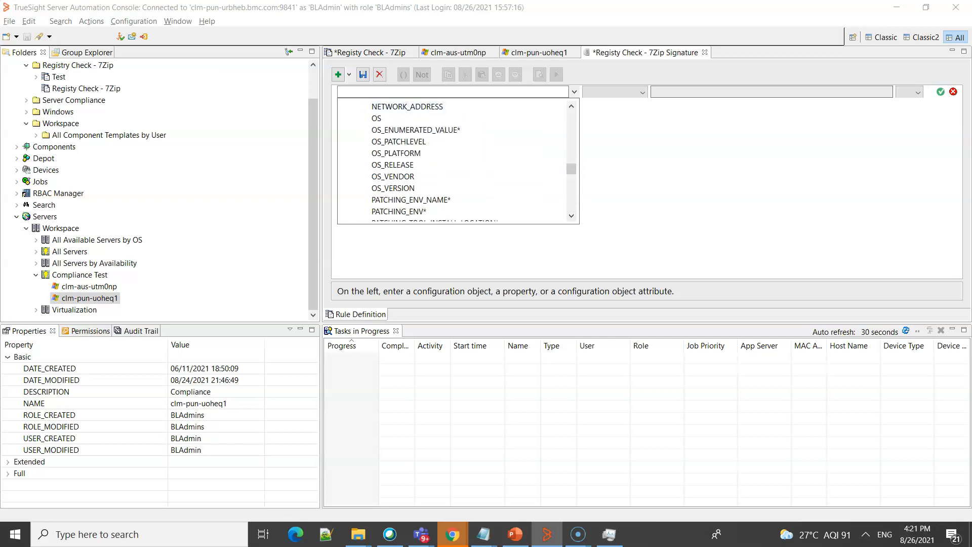
click(376, 118)
- Complete the discovery condition with the contains operator and the value Windows, then save and close the rule
click(643, 92)
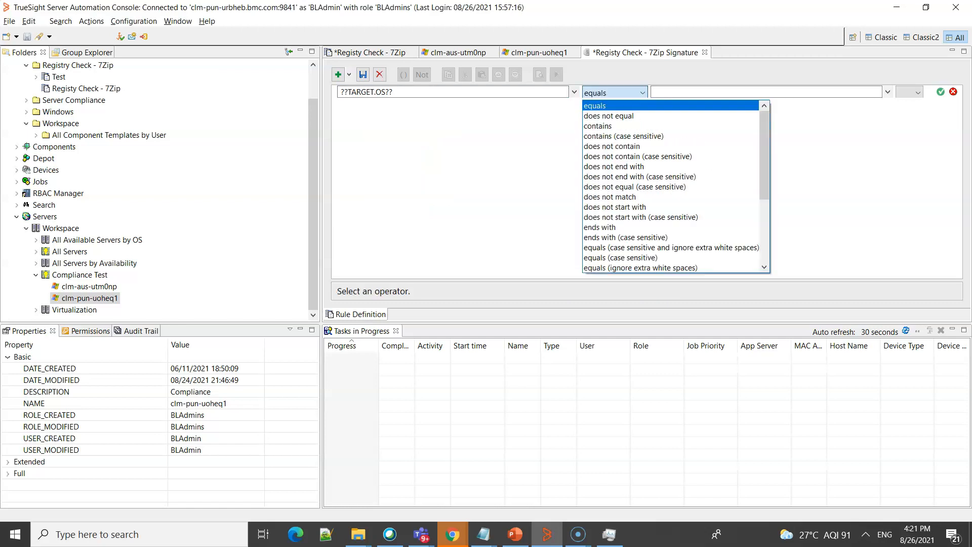
click(610, 125)
click(669, 92)
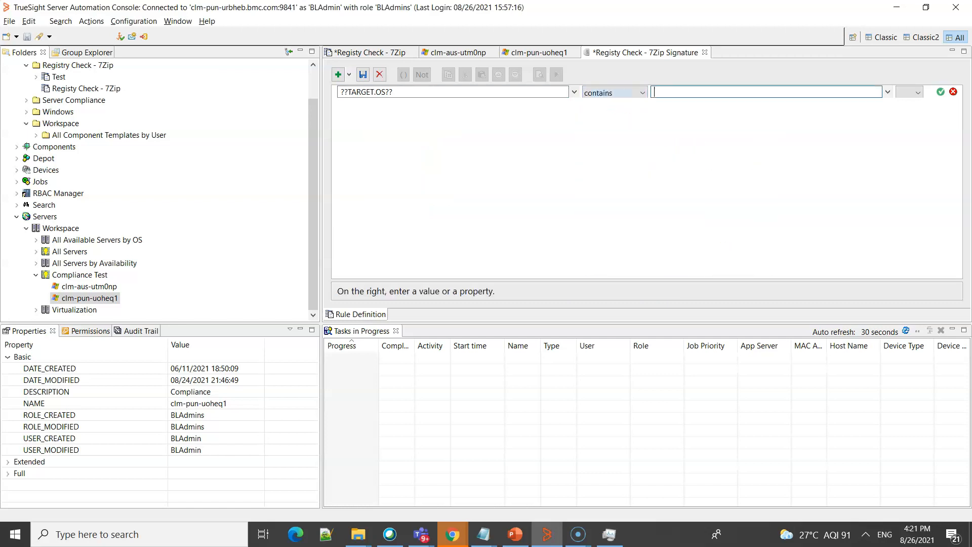
text(Windows)
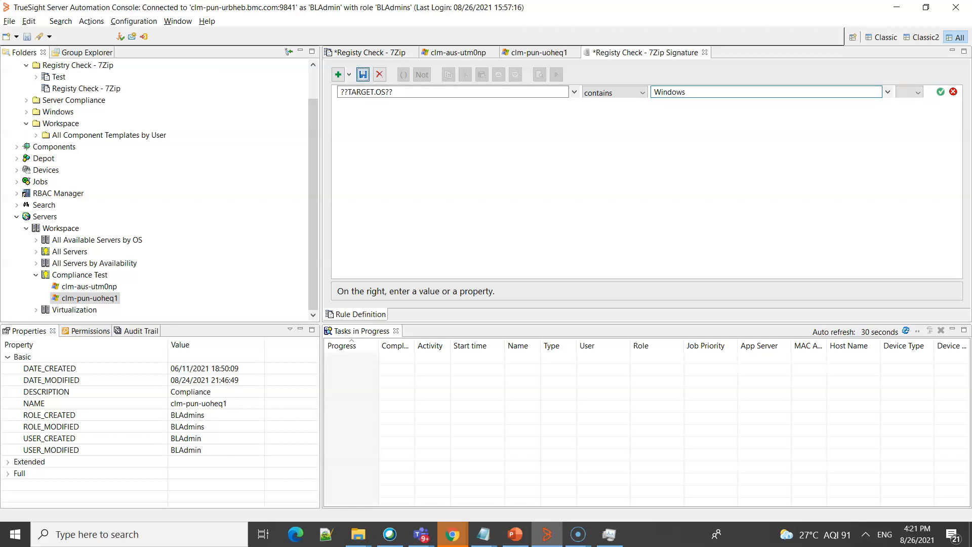
click(362, 75)
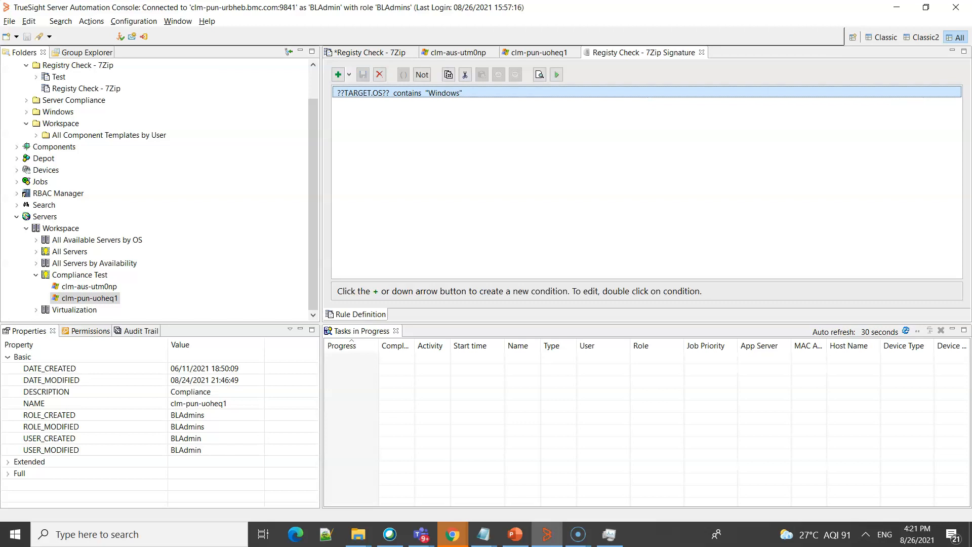
click(701, 52)
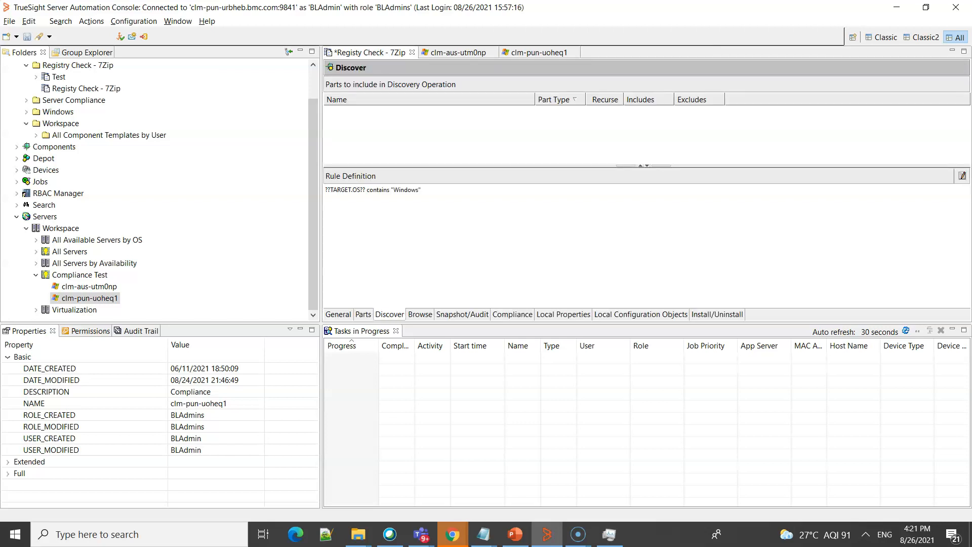
- Create a new compliance rule in the template and name it 7Zip Path Check
click(512, 314)
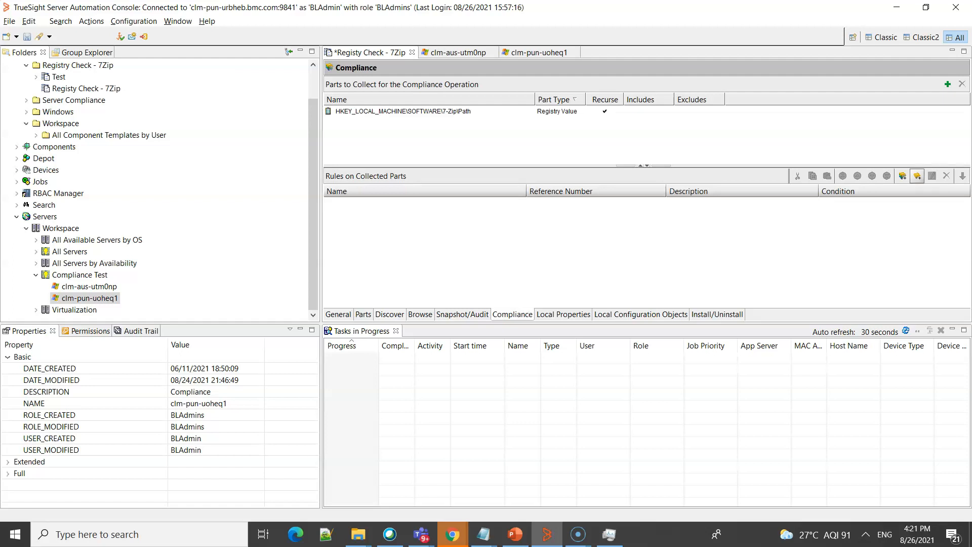
click(916, 175)
text(7Zip Patch)
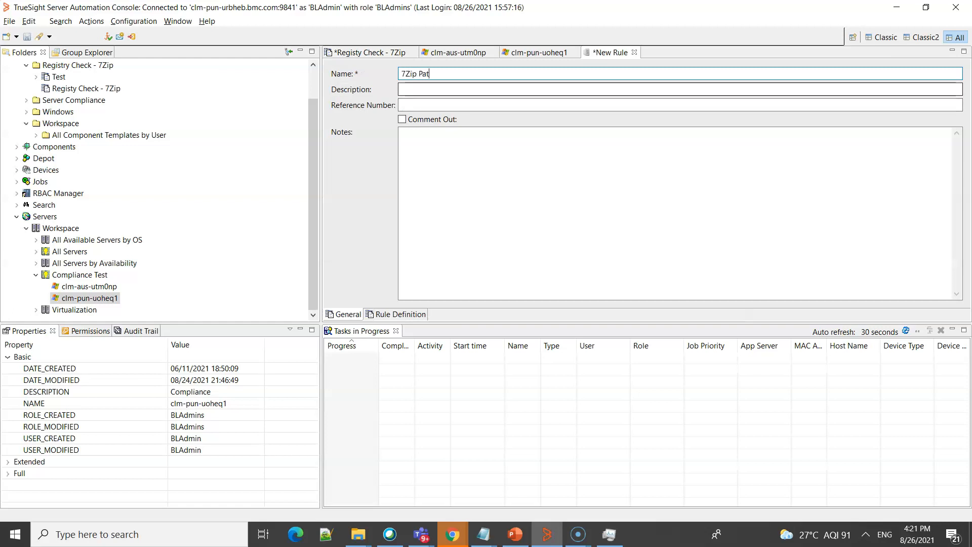
key(BackSpace)
key(BackSpace)
key(BackSpace)
text(h Check)
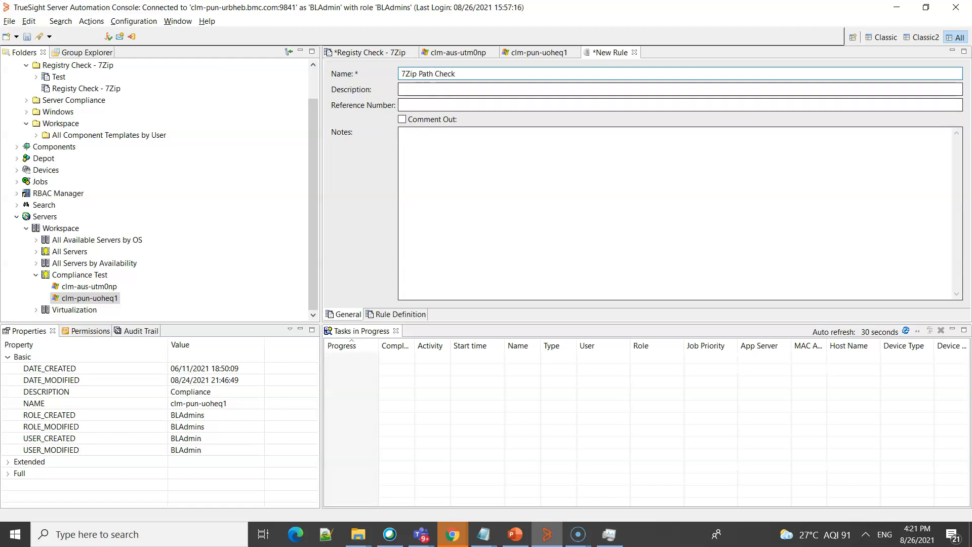
- Insert an if-then conditional block into the rule definition of the new compliance rule
click(396, 315)
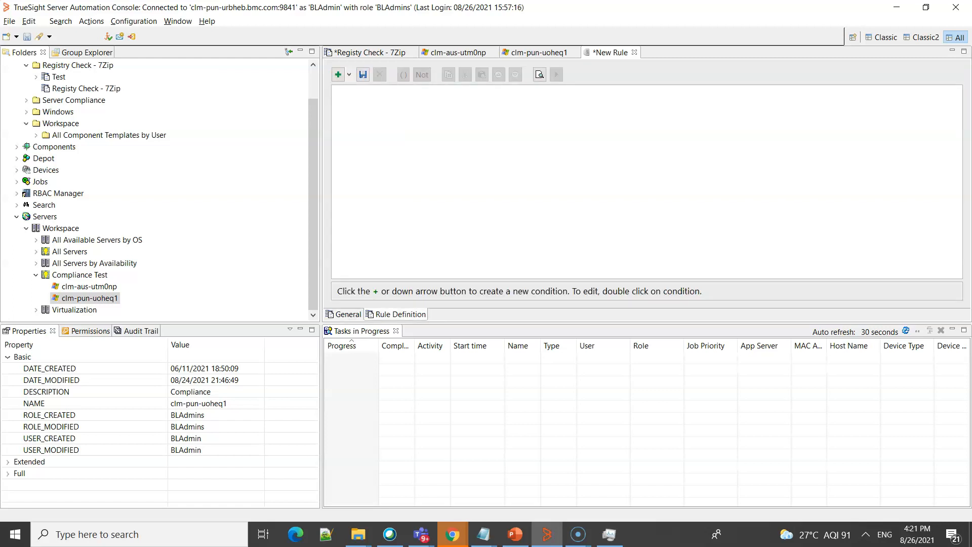
click(349, 75)
key(Down)
key(Down)
key(Return)
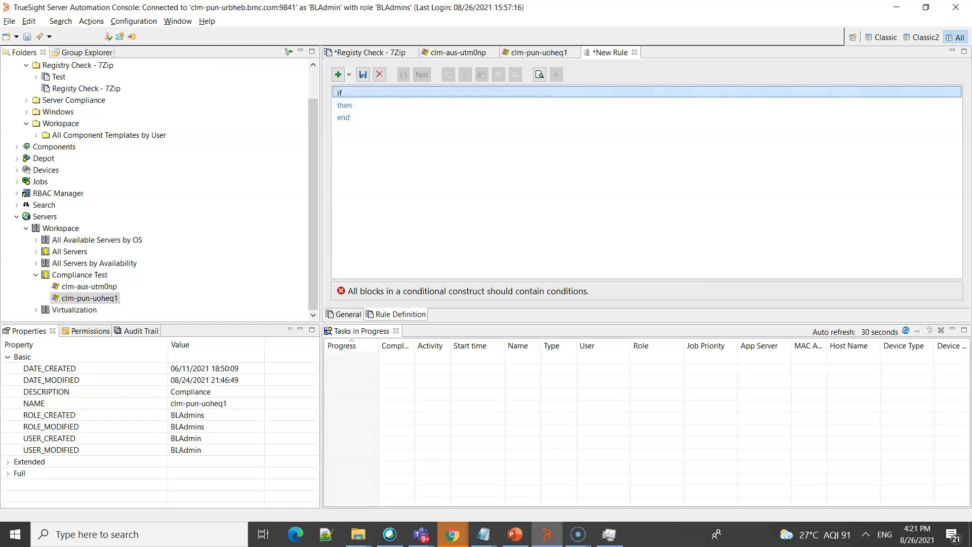
- Add an if condition requiring that the registry value HKEY_LOCAL_MACHINE\SOFTWARE\7-Zip\Path exists
click(338, 75)
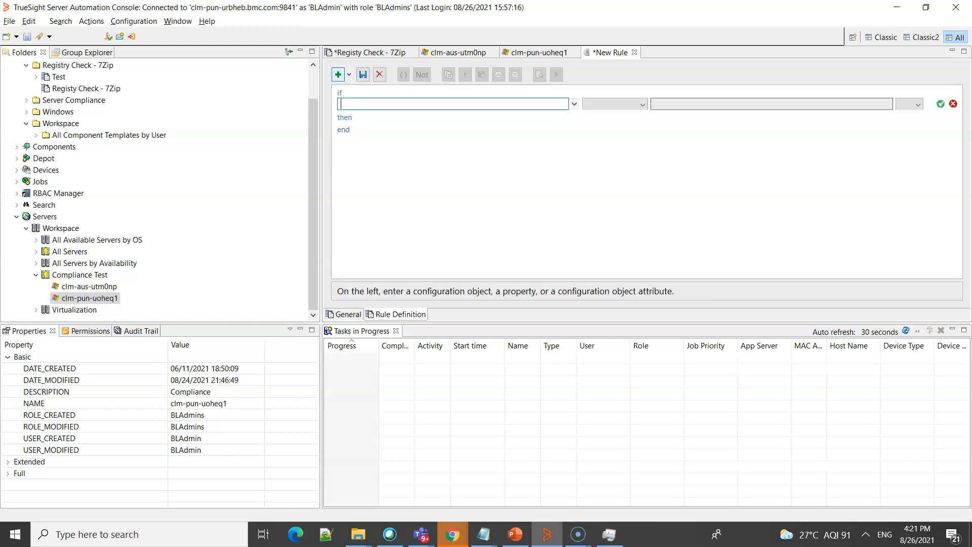
click(574, 105)
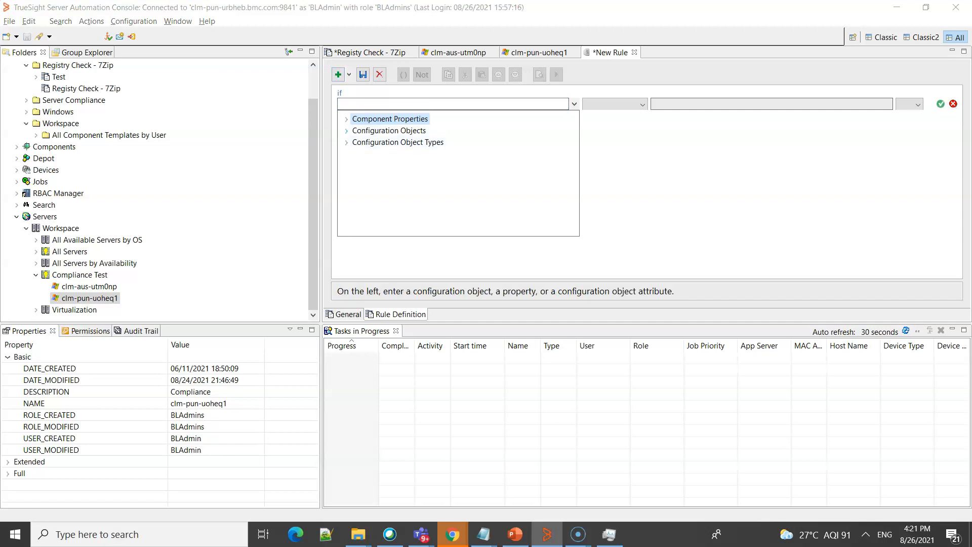
click(346, 131)
click(465, 154)
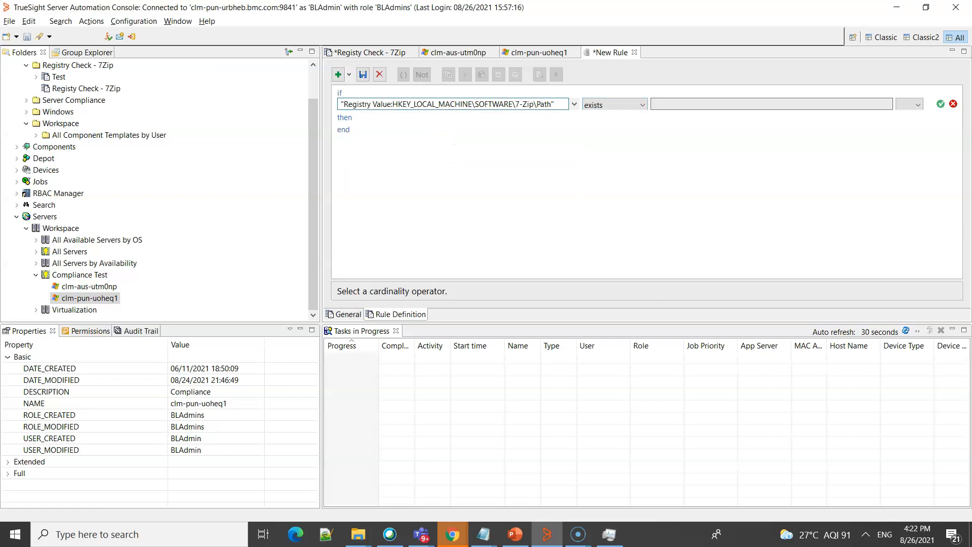
key(Return)
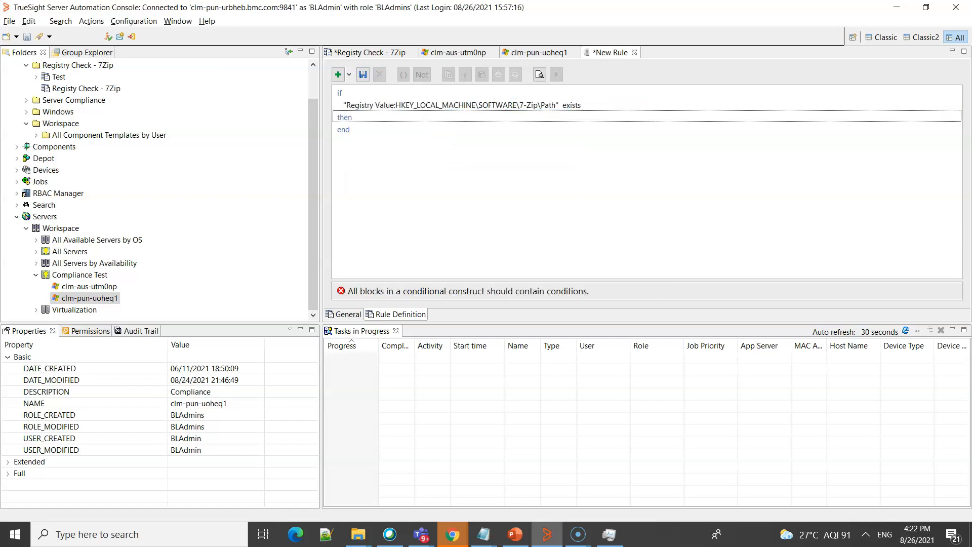
- Start the then condition on the 7-Zip Path registry value's String Value (Windows) attribute with the equals operator
click(338, 74)
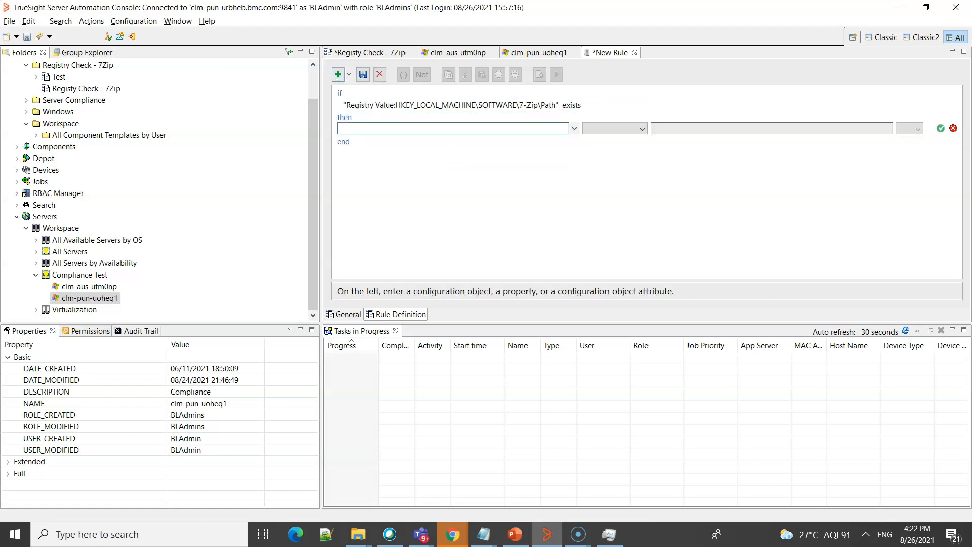
click(574, 129)
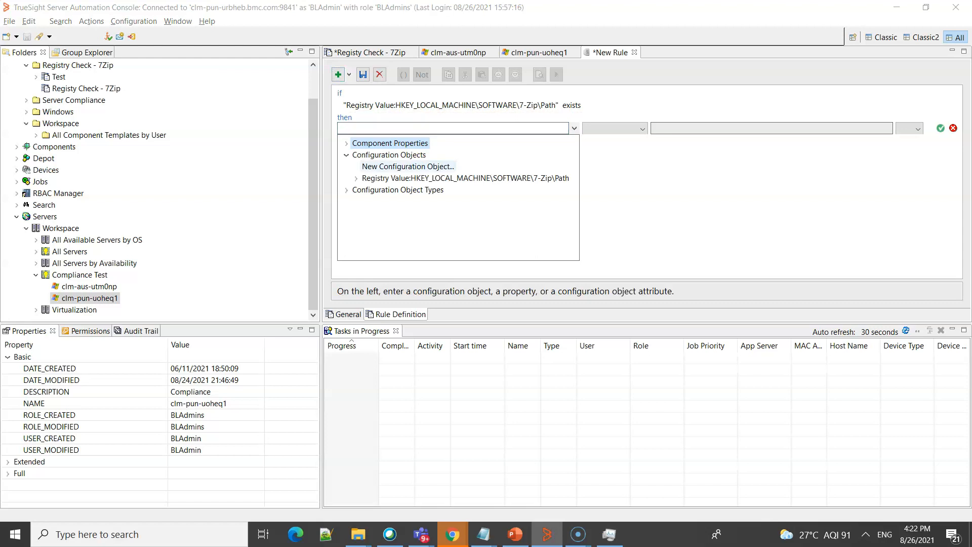
click(356, 178)
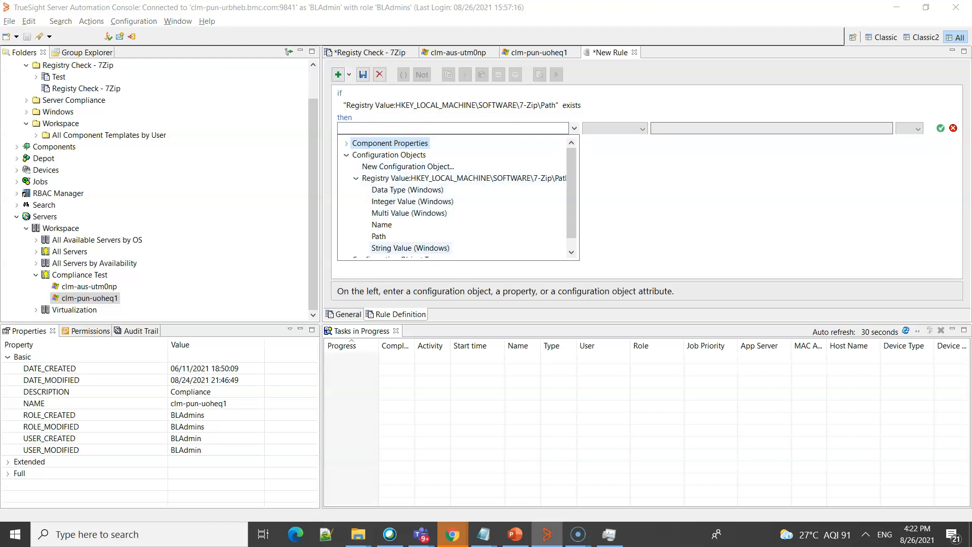
click(410, 248)
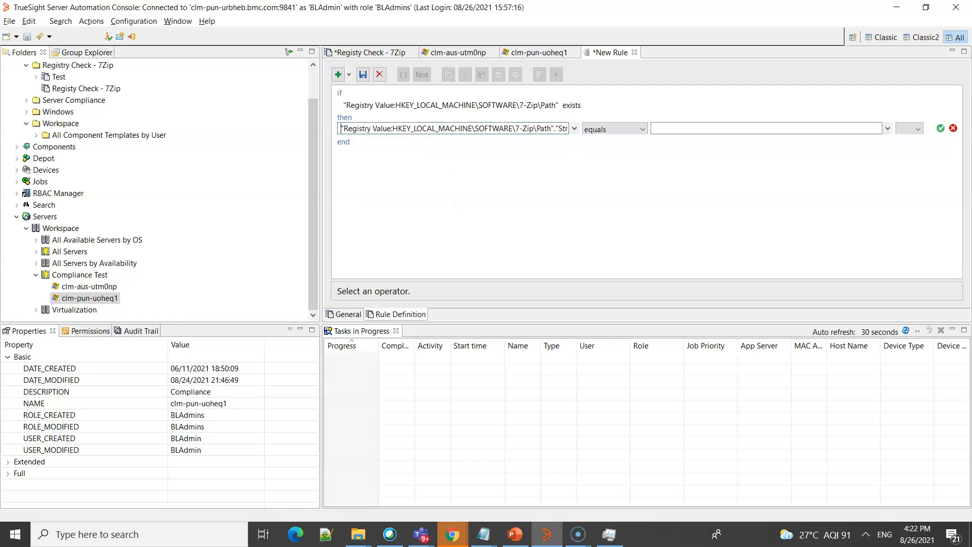
click(704, 129)
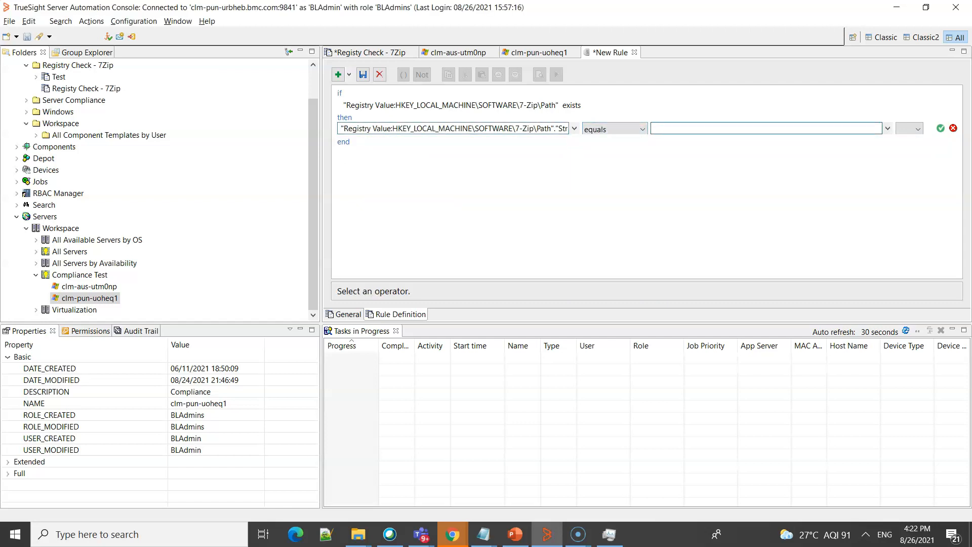
text(C:\Program Files\7-Zip\)
- Check the 7-Zip Path string on both servers and set the then condition's comparison value to C:\Program Files\7-Zip\
click(370, 53)
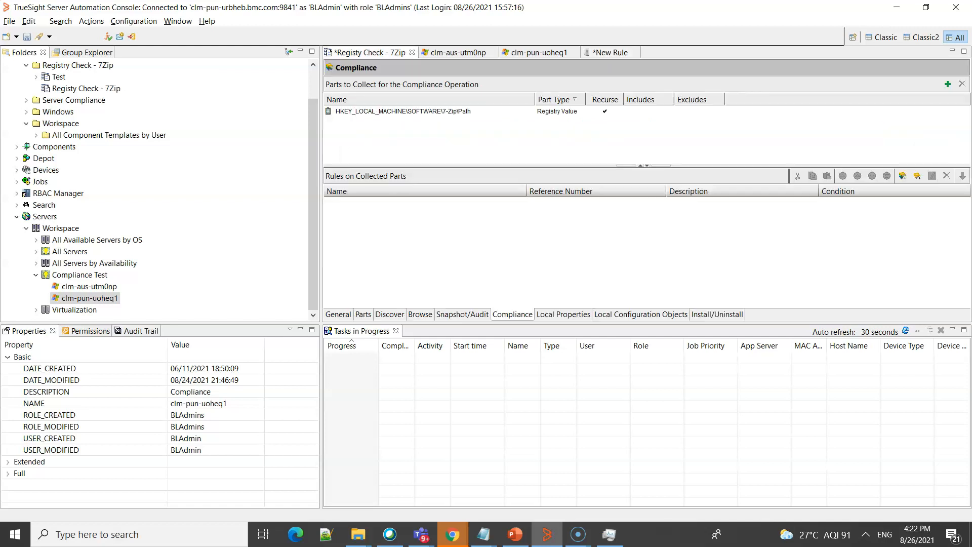
click(458, 52)
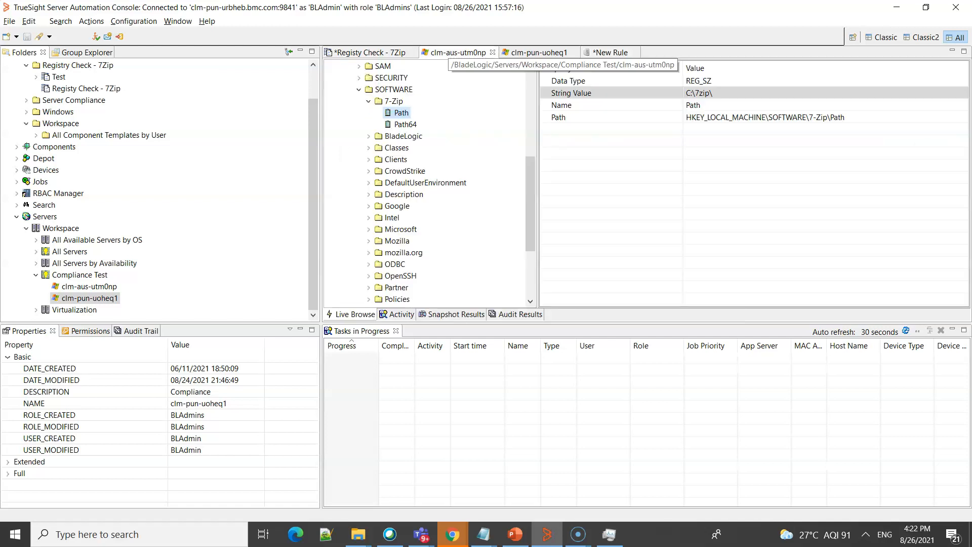
click(539, 53)
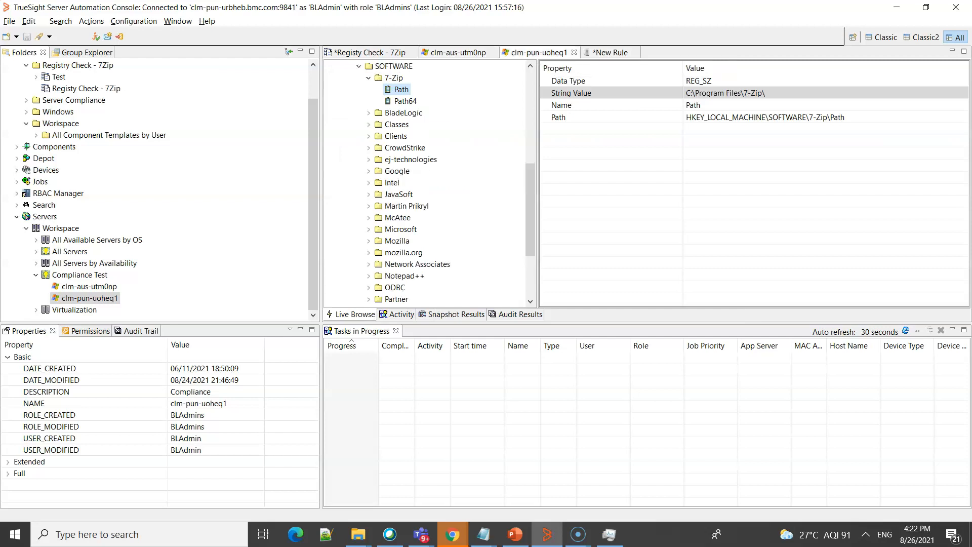
click(401, 90)
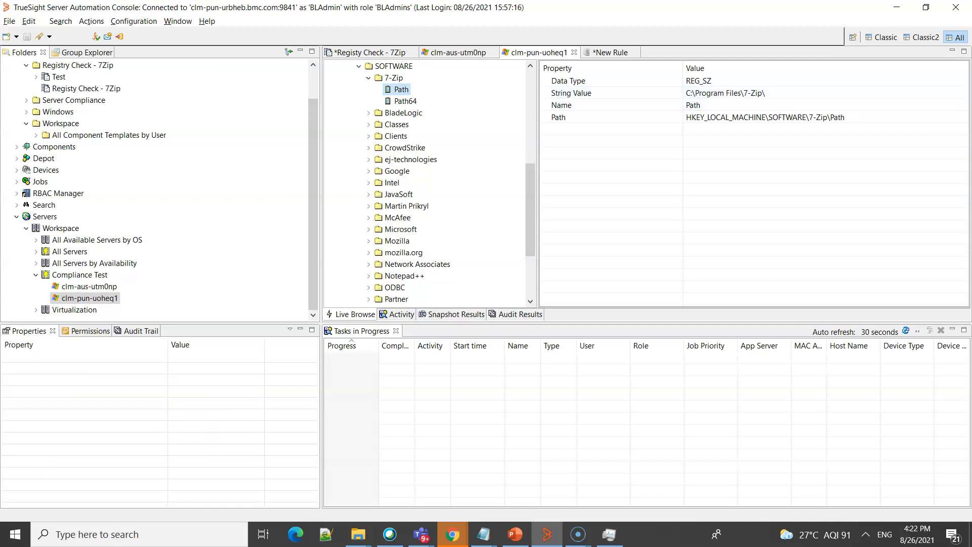
click(370, 52)
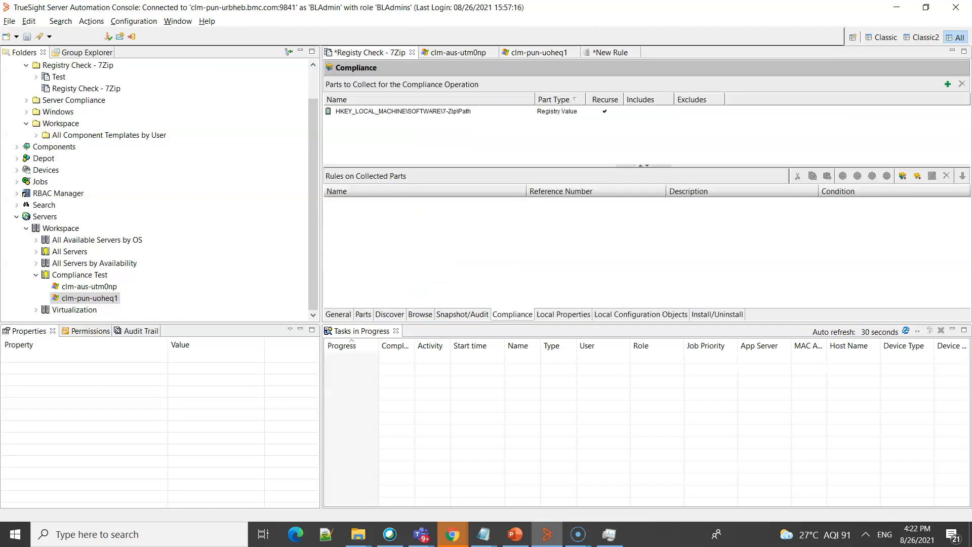
click(611, 52)
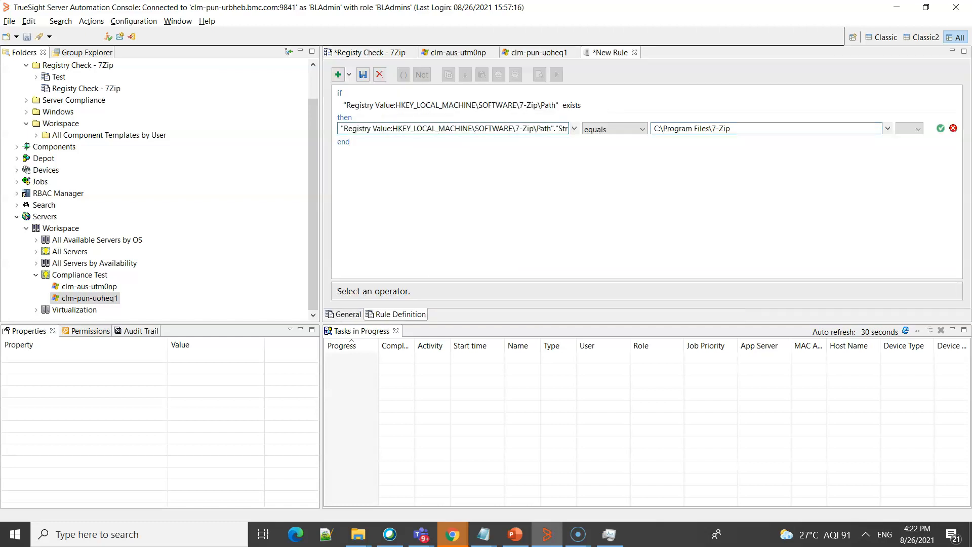
text(\)
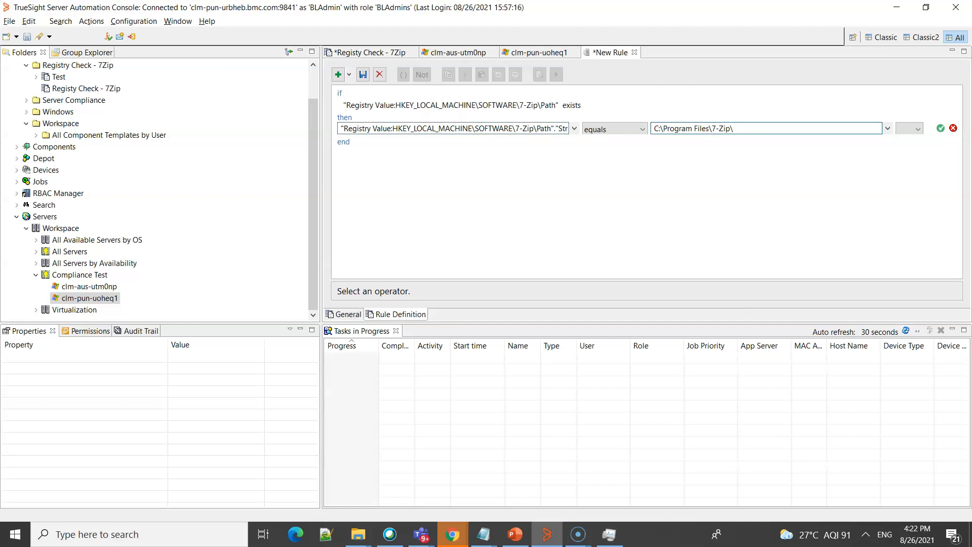
- Save and close the 7Zip Path Check rule, and save the Registy Check - 7Zip component template
click(362, 74)
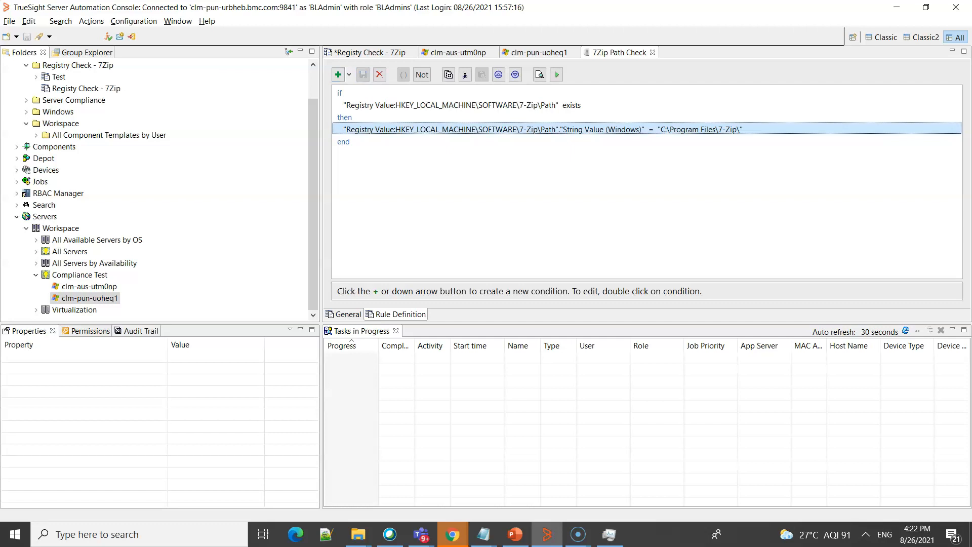
key(ctrl+w)
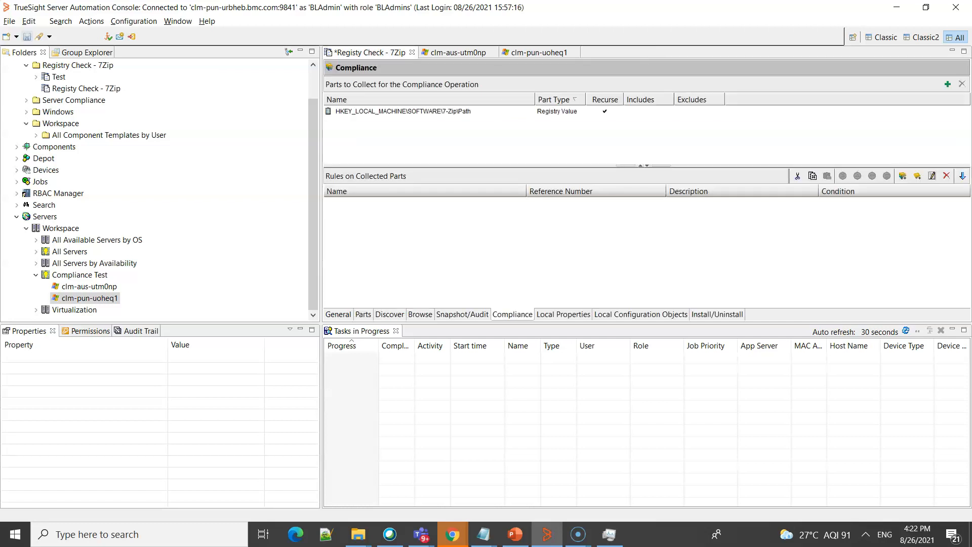
click(27, 36)
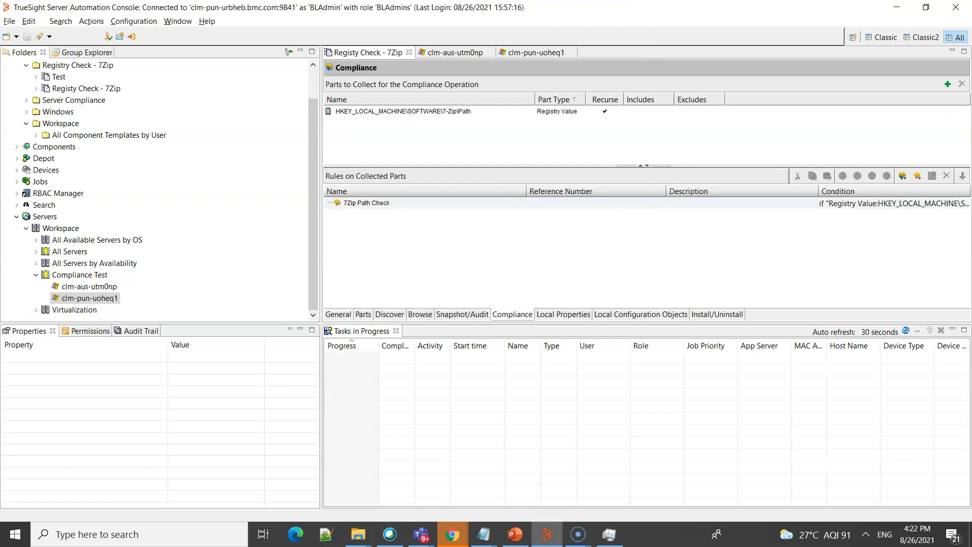
- Create a compliance job from the Registy Check - 7Zip template, named 7Zip Installation Folder, with auto-discovery enabled
drag(313, 203, 313, 183)
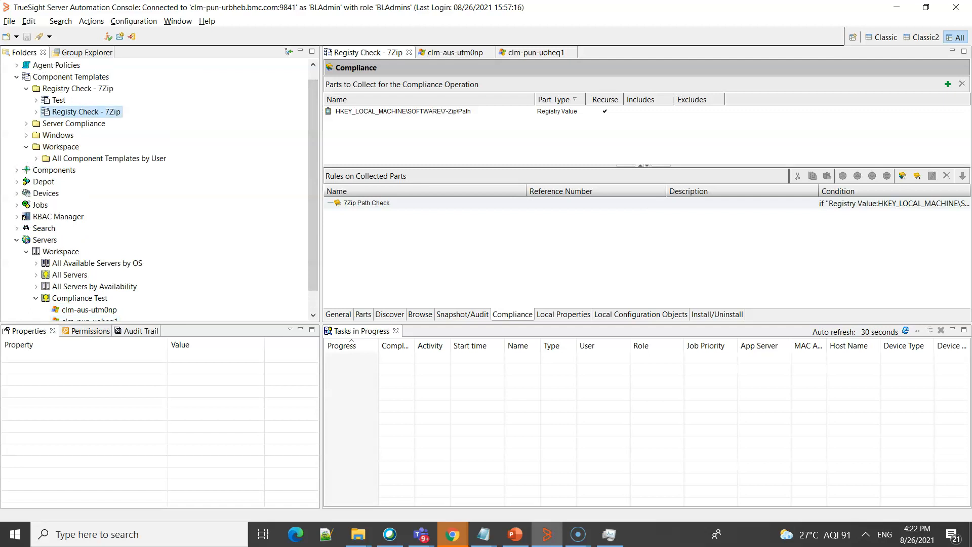
right_click(93, 113)
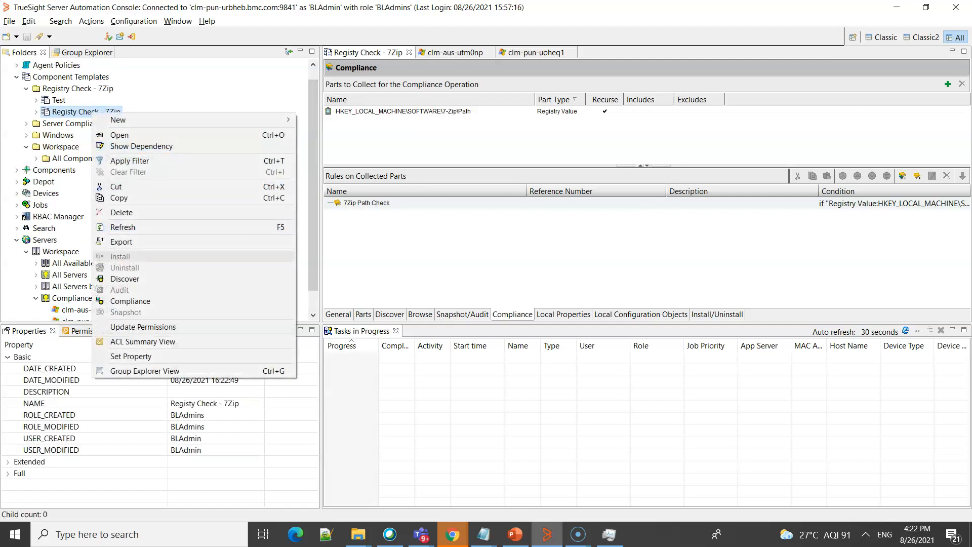
click(130, 301)
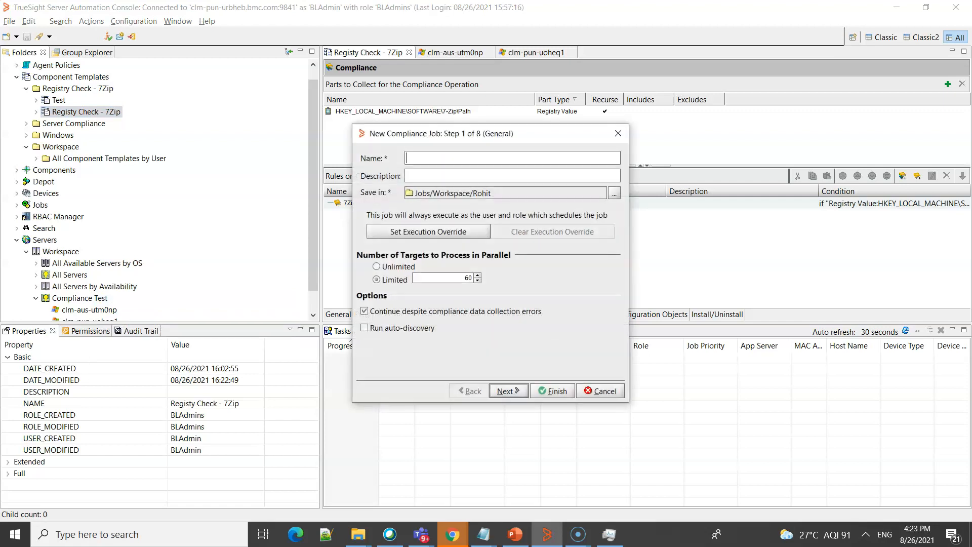
text(7Zip Installation Folder)
click(365, 328)
click(508, 391)
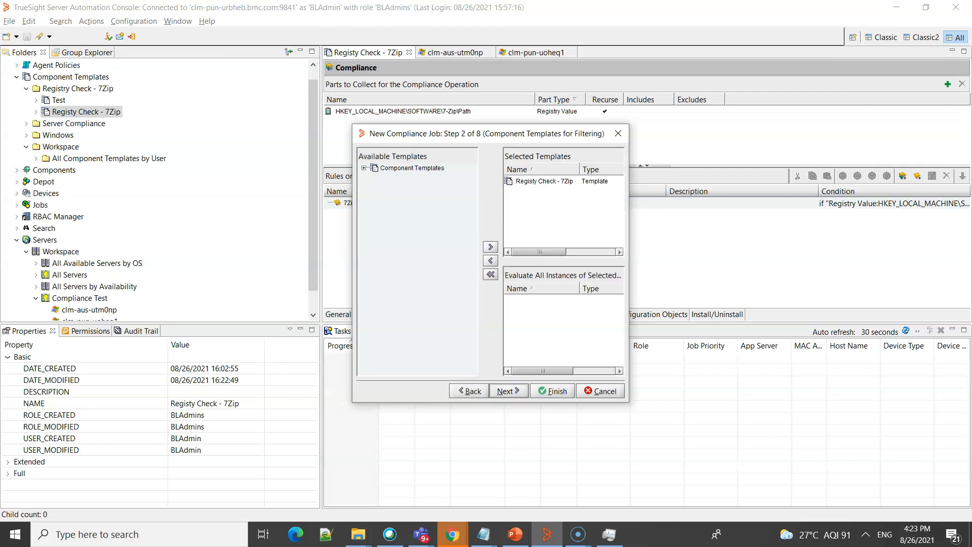
- Keep the preselected template for filtering and add the Compliance Test server group as the job's selected components
click(509, 391)
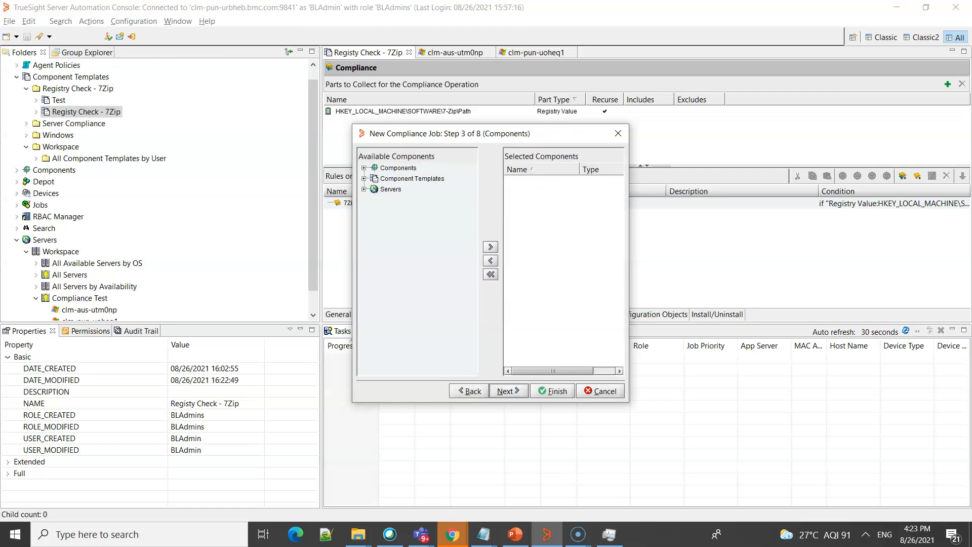
click(363, 189)
click(374, 200)
click(425, 242)
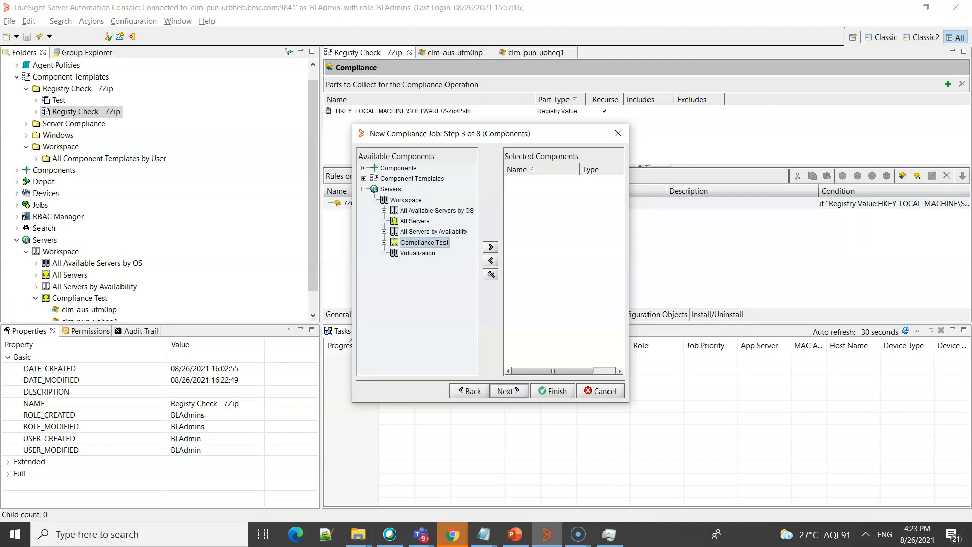
click(490, 247)
click(508, 391)
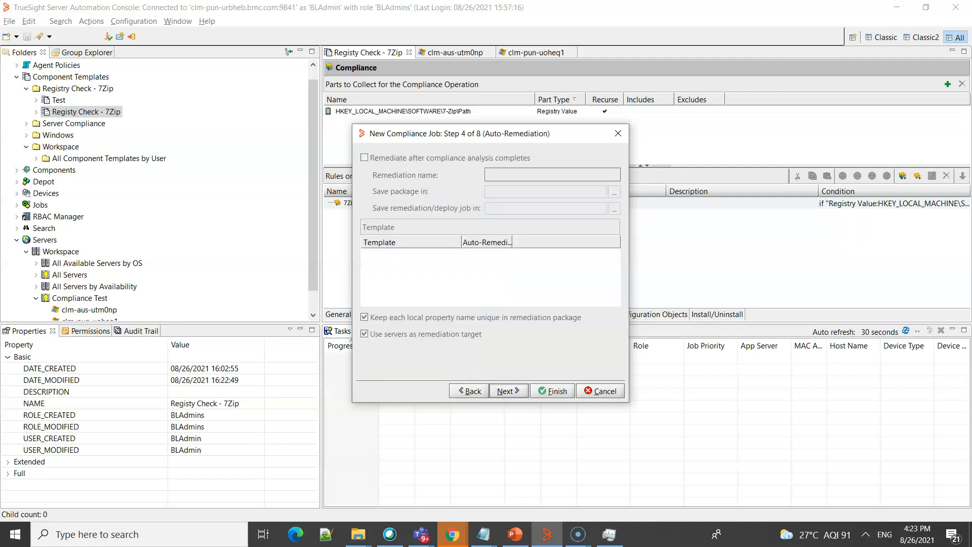
- Finish creating the compliance job with default remediation, notification, property and permission settings, and execute it immediately
click(508, 391)
click(508, 390)
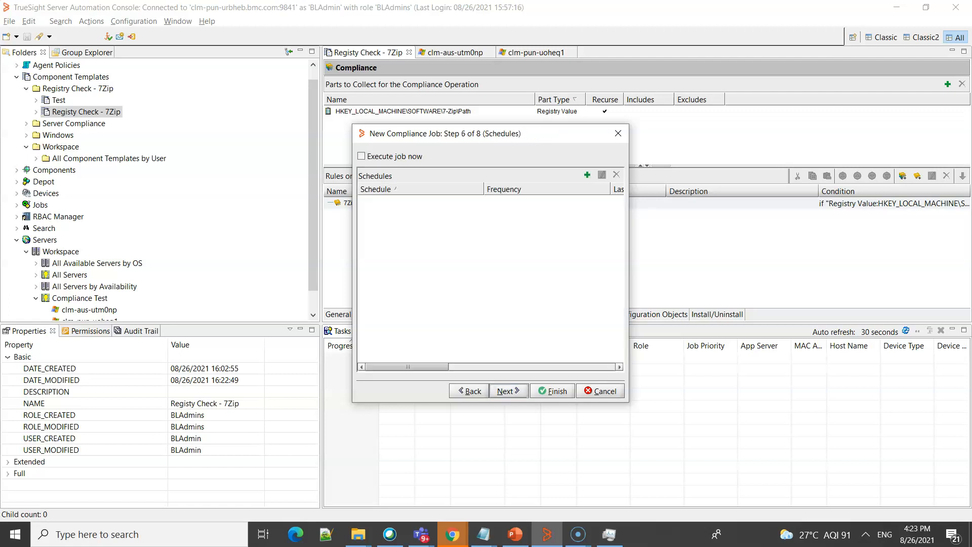
click(508, 391)
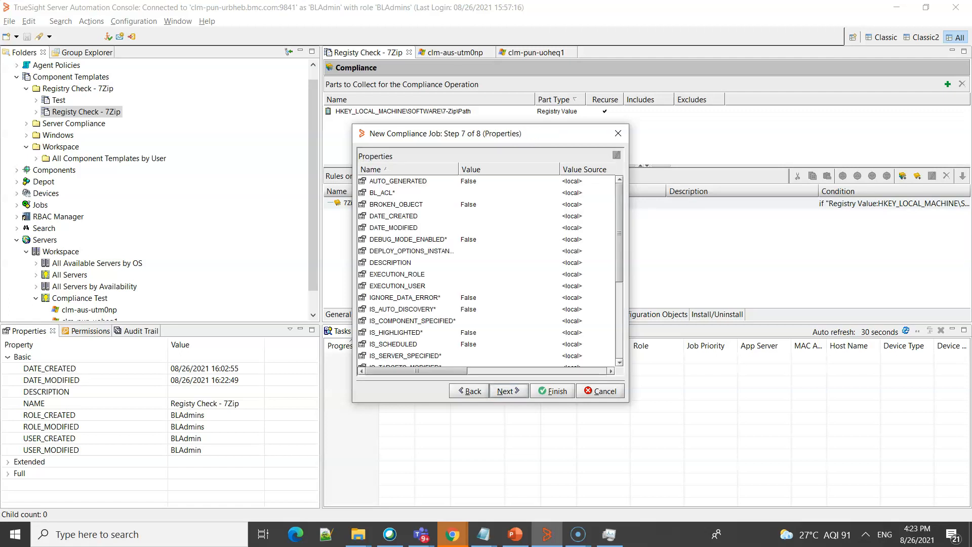
click(509, 391)
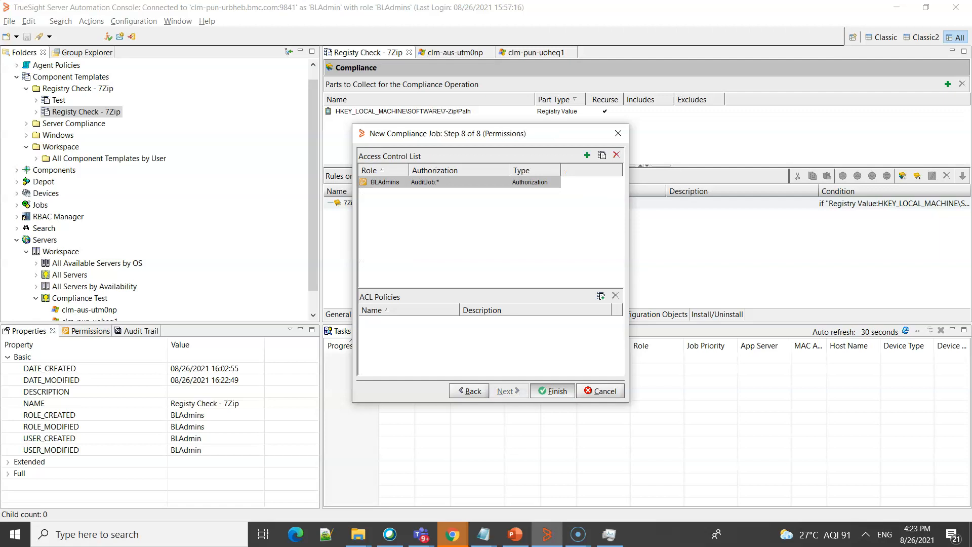
click(552, 390)
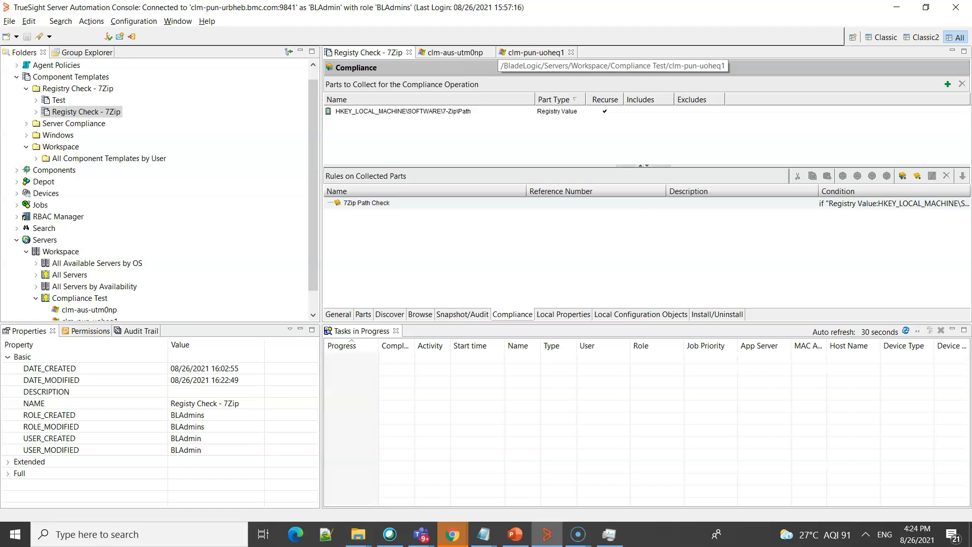
- Review the 7-Zip Path registry value on both servers and open the results of the 7Zip Installation Folder job
click(535, 52)
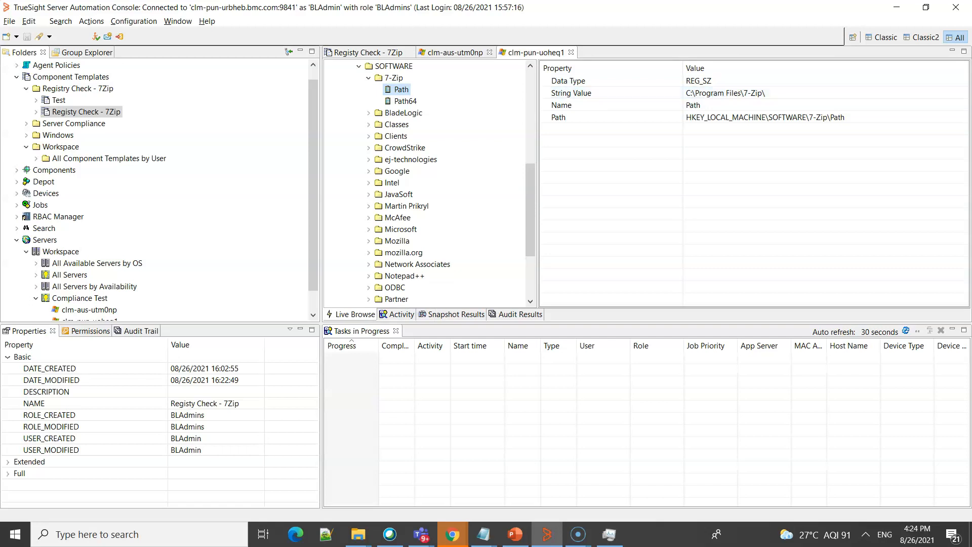
click(452, 52)
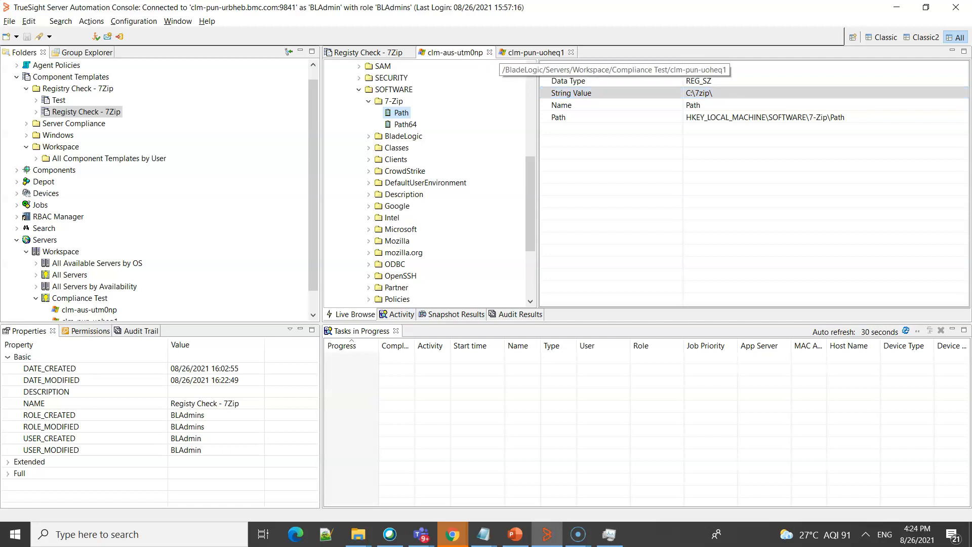
drag(313, 172, 313, 192)
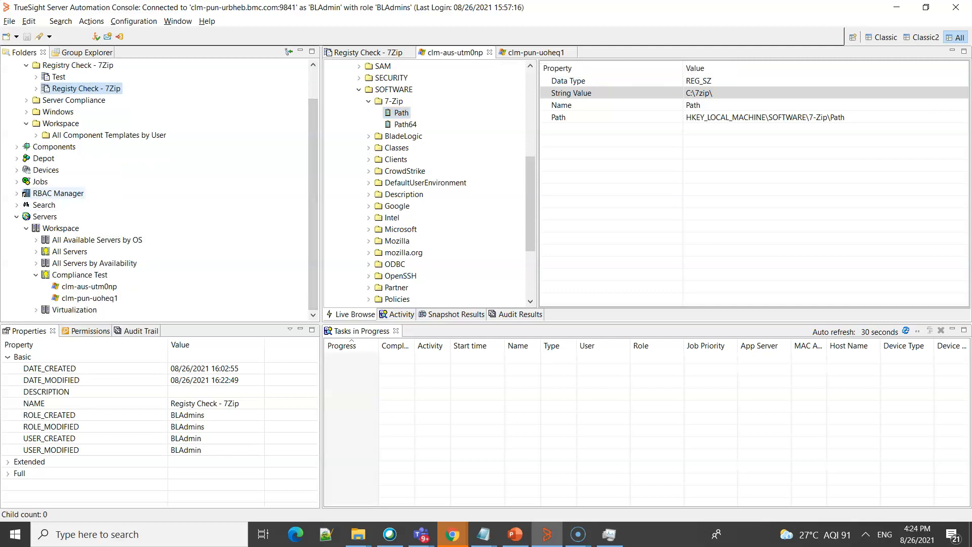
click(16, 181)
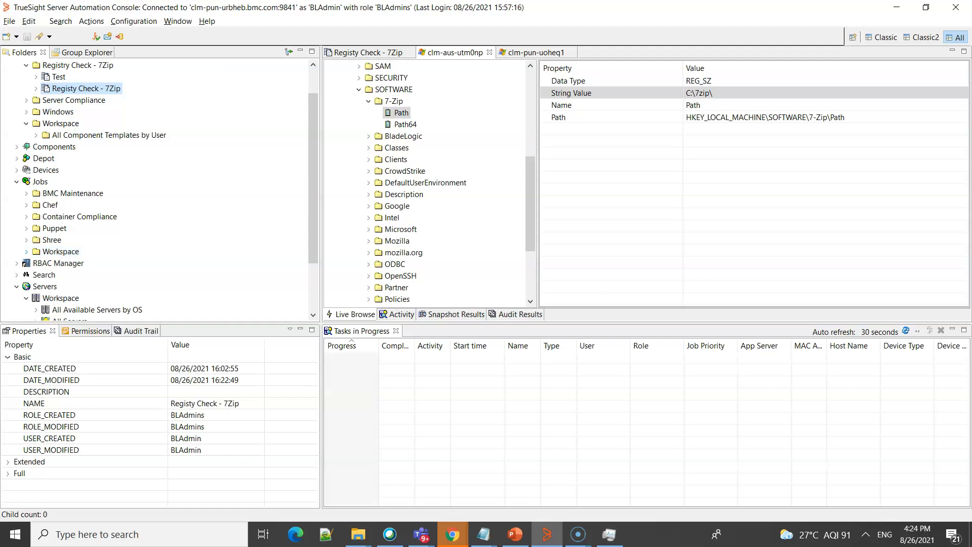
click(26, 252)
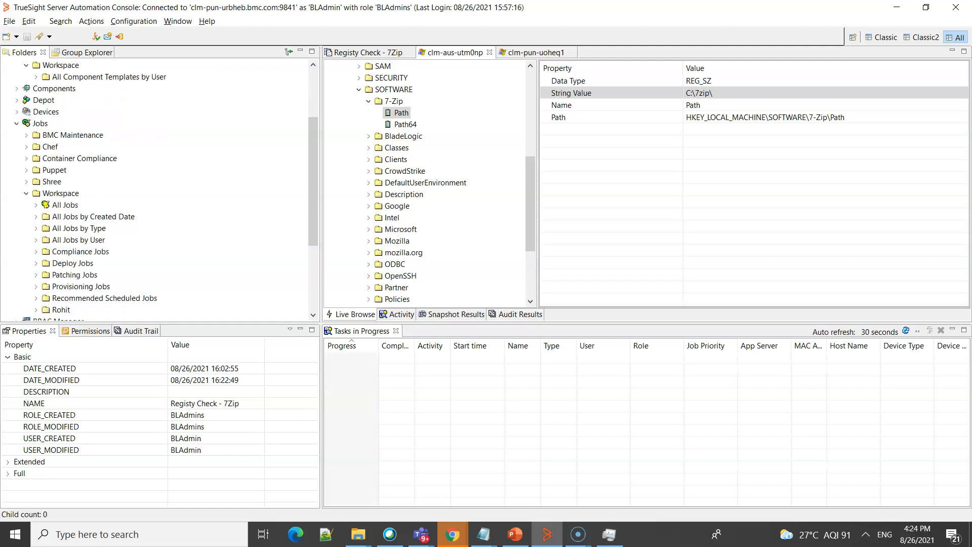
click(36, 309)
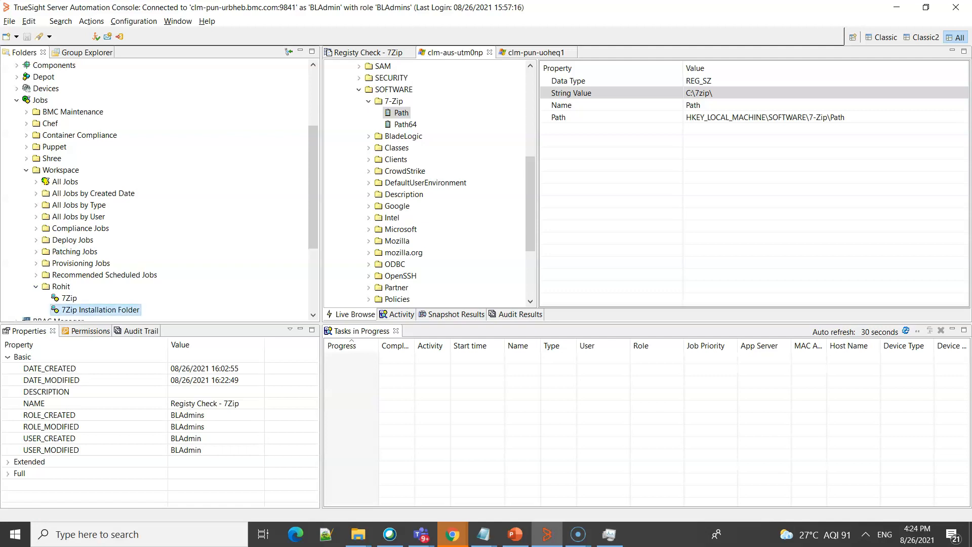
right_click(97, 309)
click(122, 326)
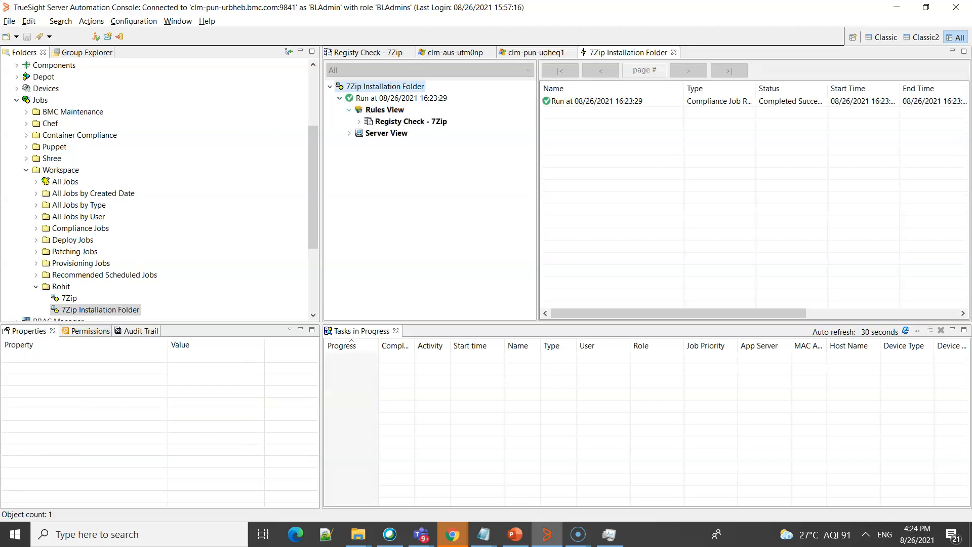
- Examine the 7Zip Path Check rule results for servers clm-aus-utm0np and clm-pun-uoheq1
click(413, 133)
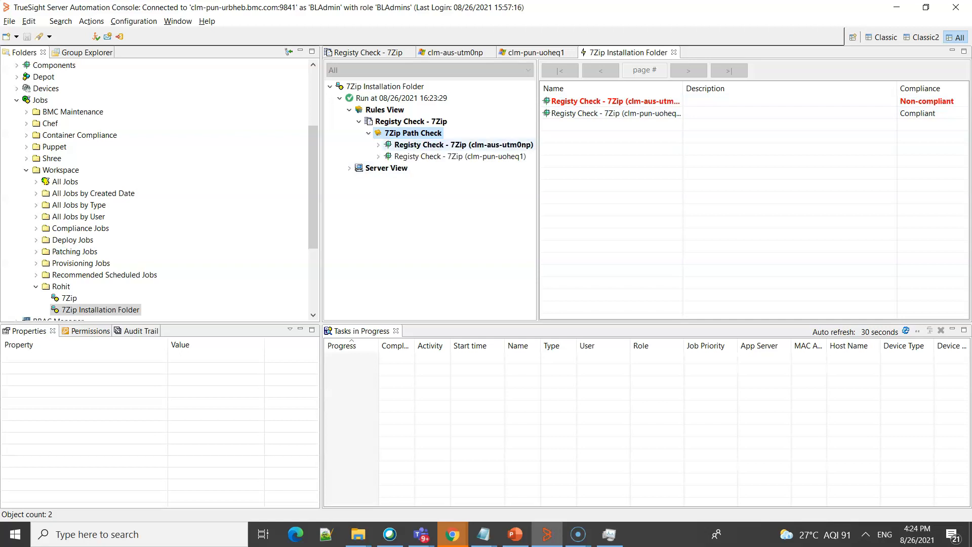
click(464, 144)
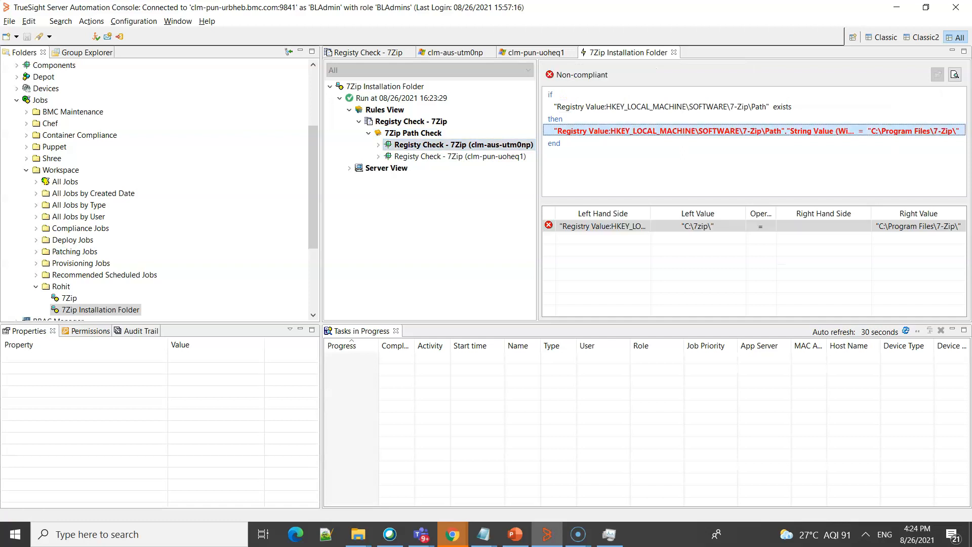
click(455, 156)
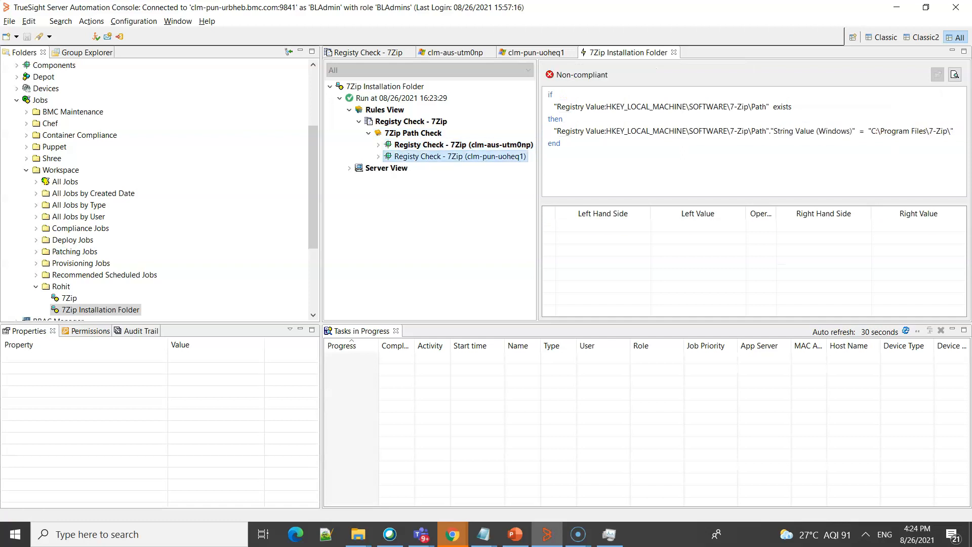